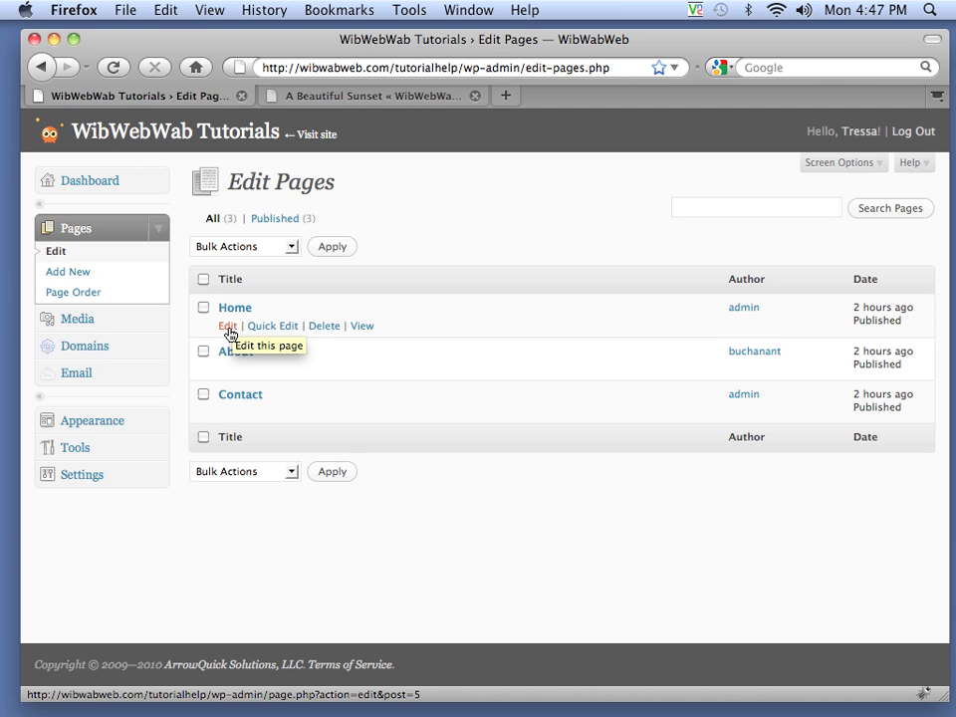
Step: Open the Home page for editing and insert an empty line after the first paragraph
{"action": "left_click", "coordinate": [228, 329]}
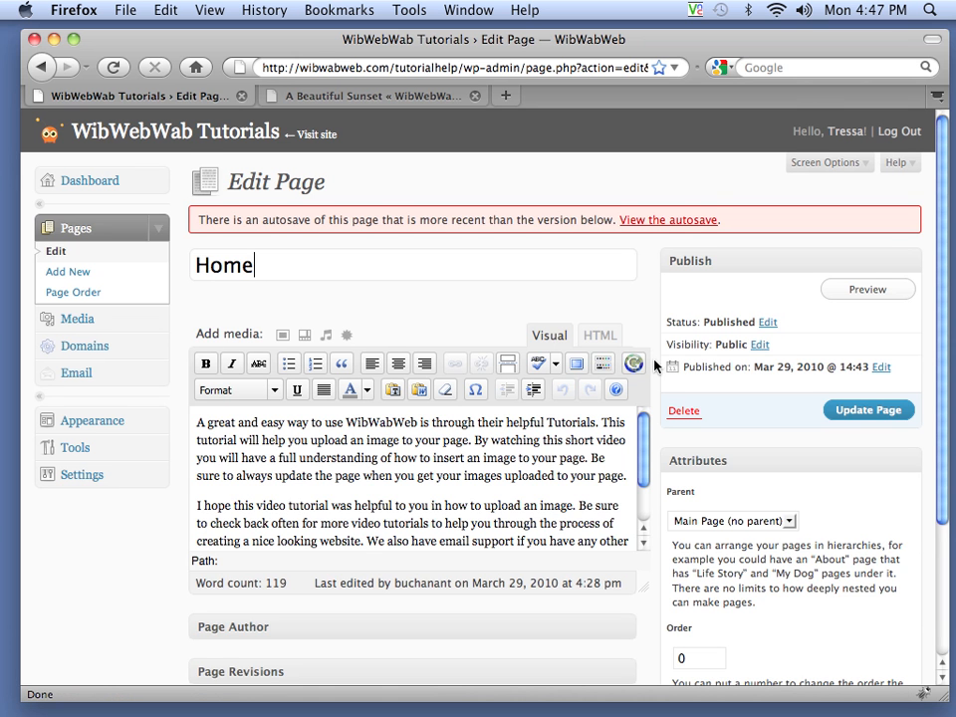
{"action": "scroll", "coordinate": [641, 413], "scroll_direction": "down", "scroll_amount": 1}
{"action": "mouse_move", "coordinate": [642, 425]}
{"action": "left_mouse_down"}
{"action": "mouse_move", "coordinate": [642, 450]}
{"action": "mouse_move", "coordinate": [636, 427]}
{"action": "left_mouse_up"}
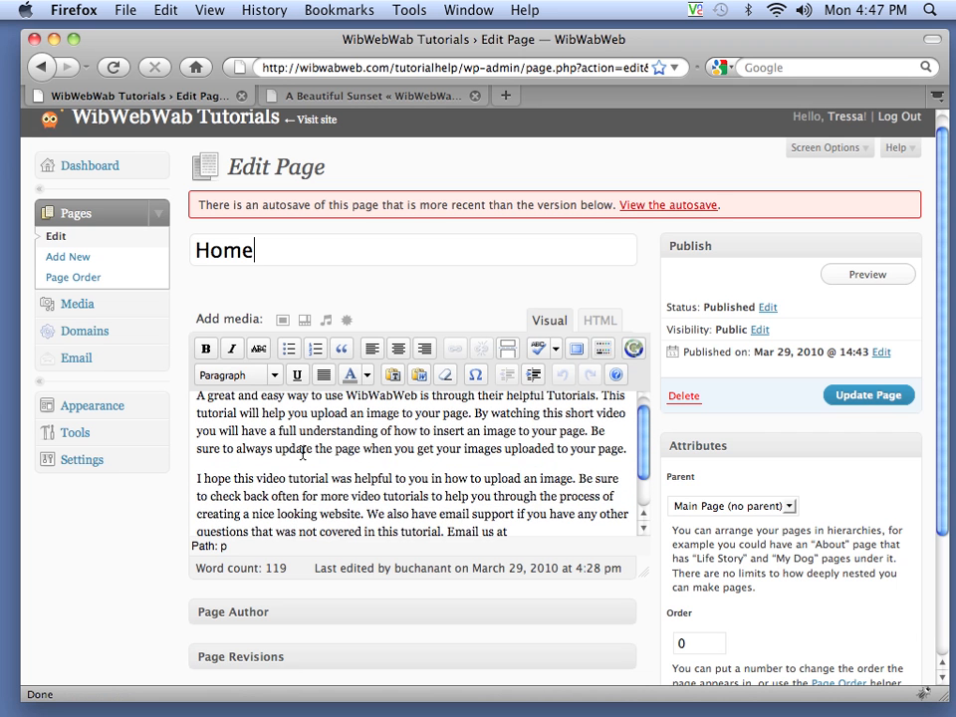
{"action": "scroll", "coordinate": [288, 452], "scroll_direction": "up", "scroll_amount": 1}
{"action": "scroll", "coordinate": [256, 423], "scroll_direction": "down", "scroll_amount": 3}
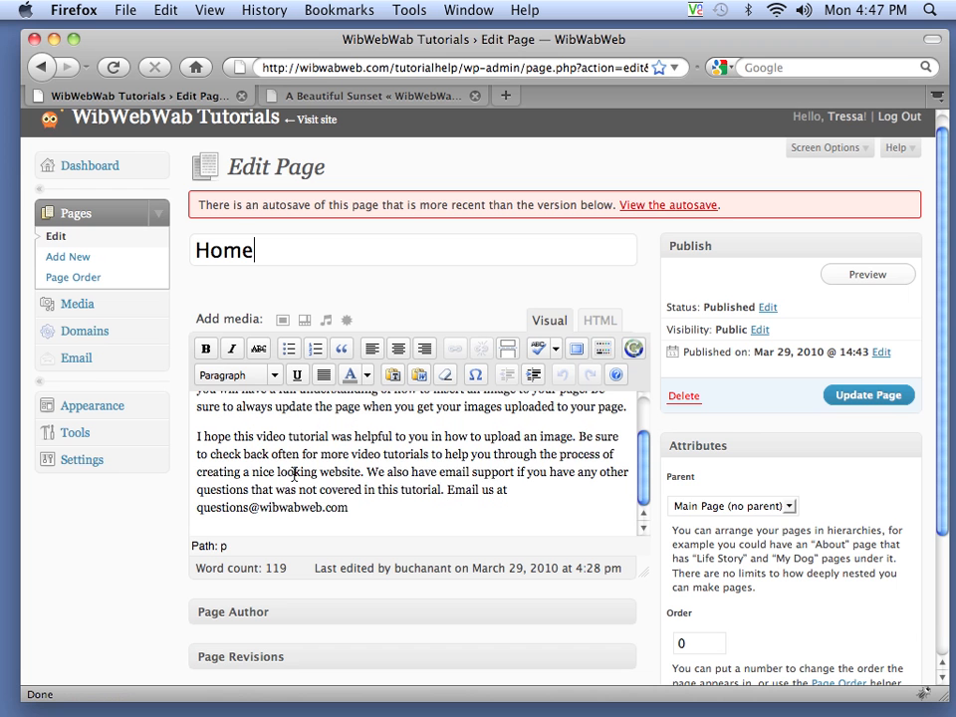
{"action": "scroll", "coordinate": [290, 475], "scroll_direction": "up", "scroll_amount": 3}
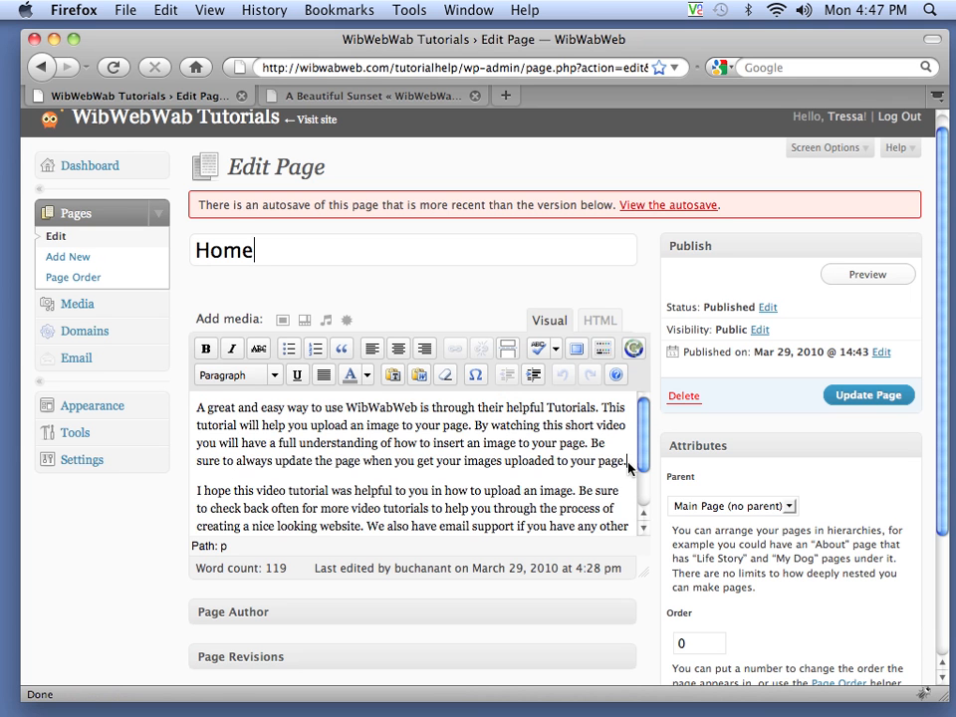
{"action": "key", "text": "Return"}
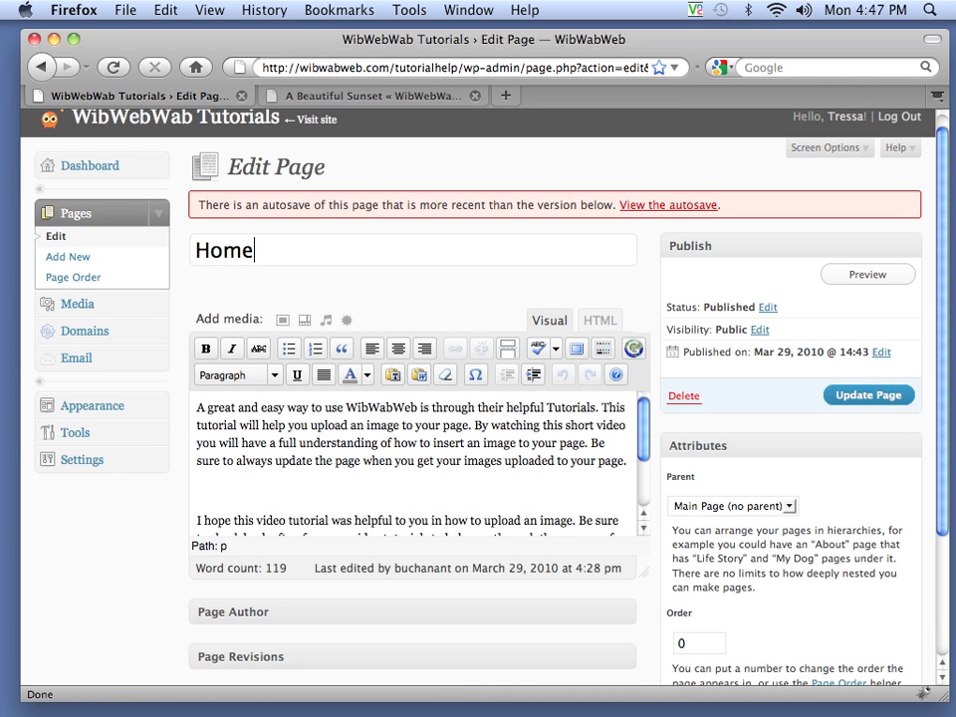
Step: Upload sunset.jpg from the Documents folder as an image for the start of the first paragraph's third line
{"action": "left_click", "coordinate": [200, 462]}
{"action": "left_click", "coordinate": [194, 444]}
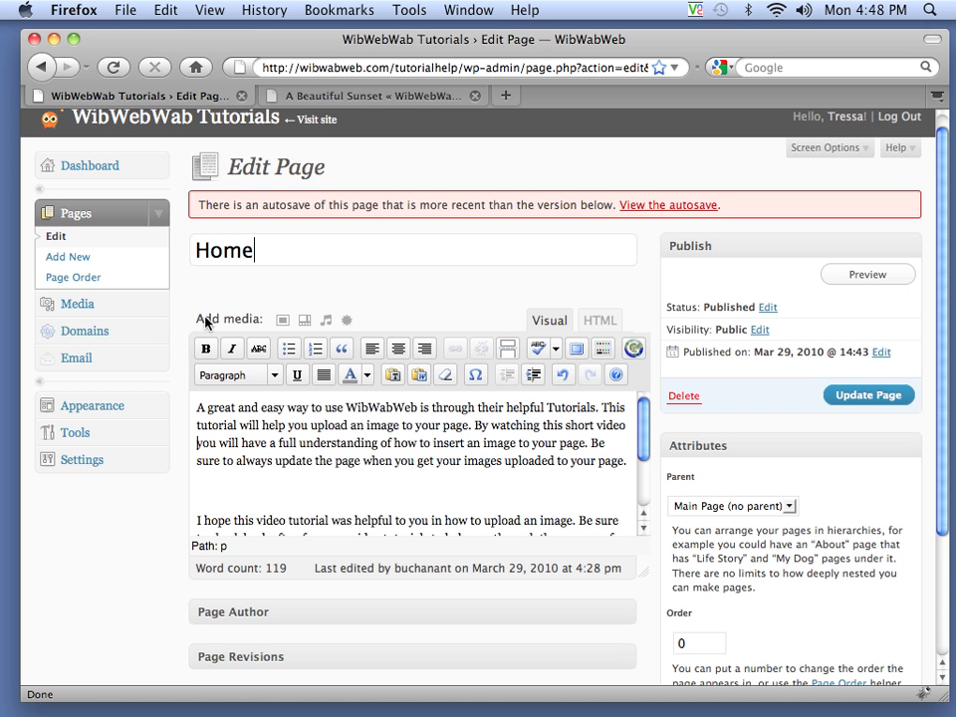
{"action": "left_click", "coordinate": [283, 324]}
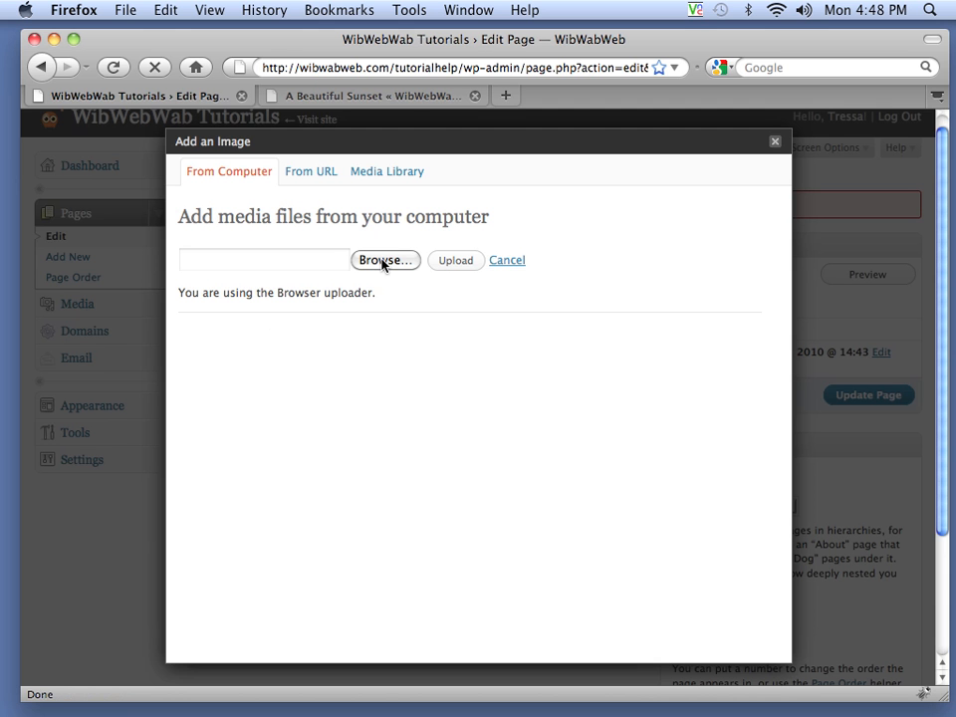
{"action": "left_click", "coordinate": [382, 261]}
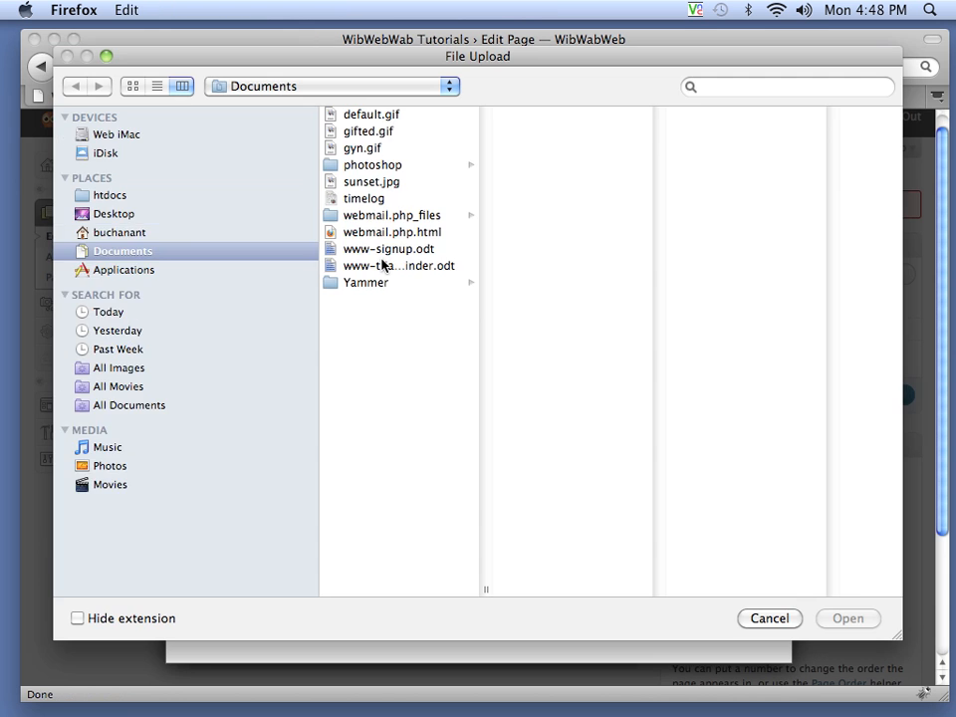
{"action": "left_click", "coordinate": [363, 184]}
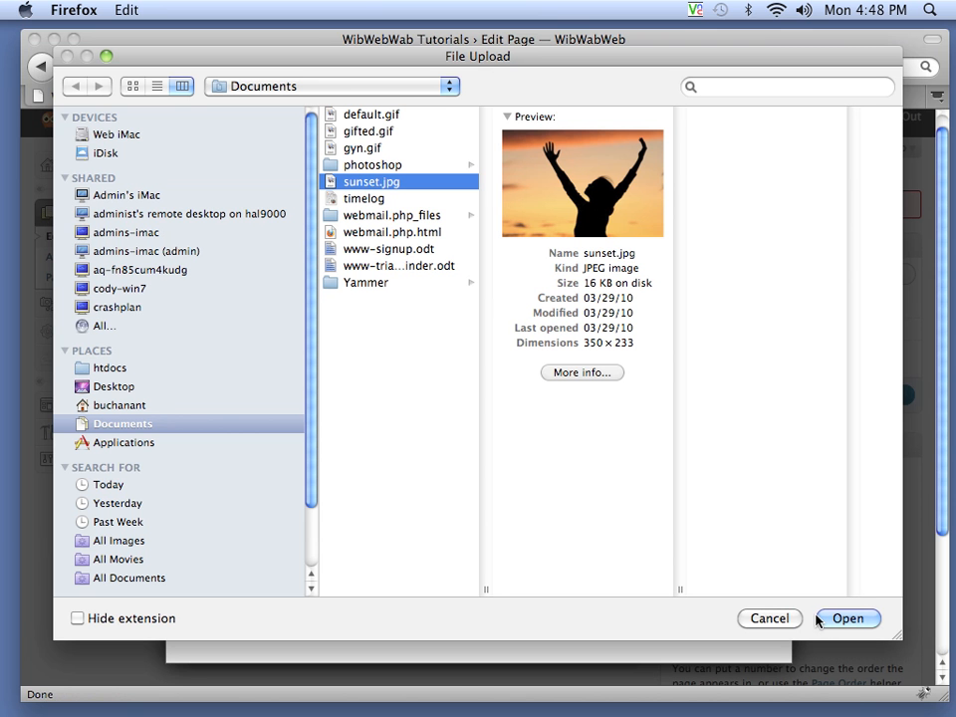
{"action": "left_click", "coordinate": [862, 619]}
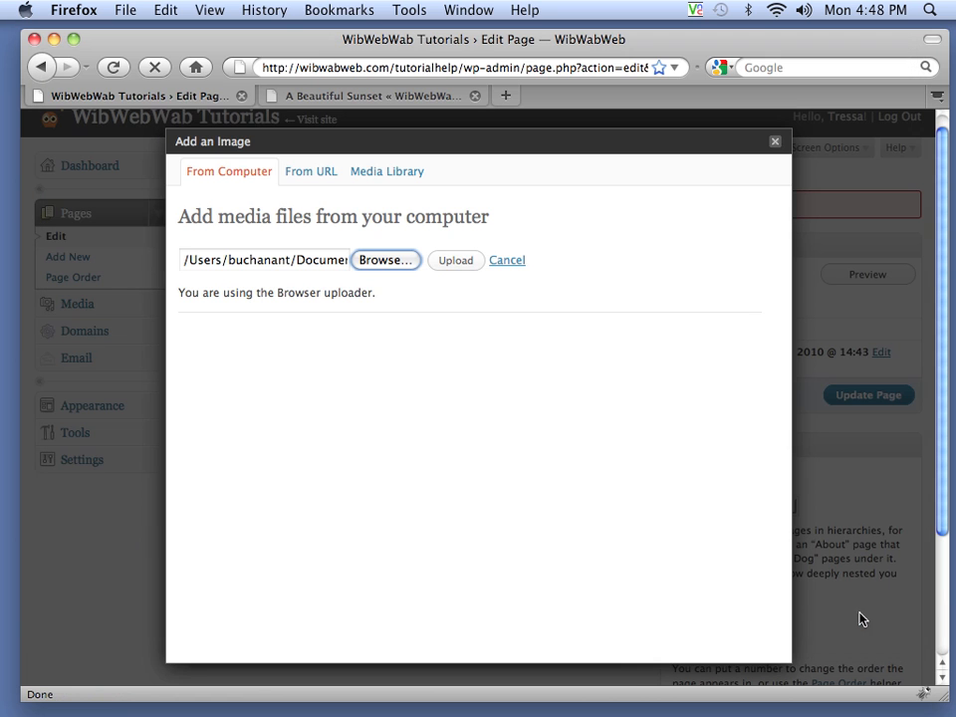
{"action": "left_click", "coordinate": [459, 263]}
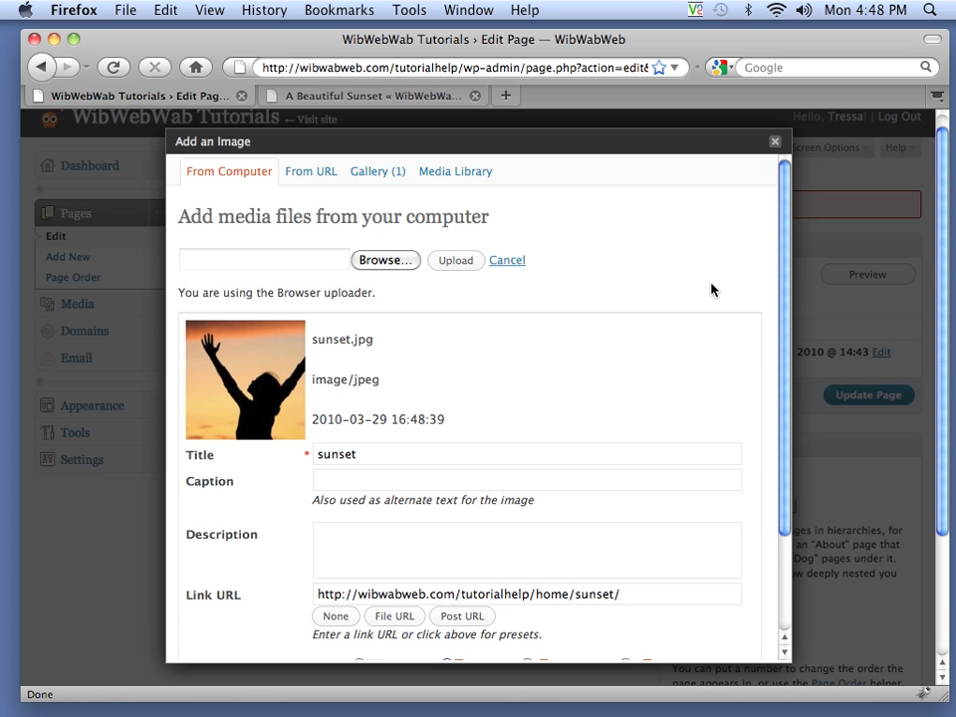
Step: Title the uploaded image "A Beautiful Sunset" and give it the caption "enjoying the day"
{"action": "scroll", "coordinate": [710, 293], "scroll_direction": "down", "scroll_amount": 3}
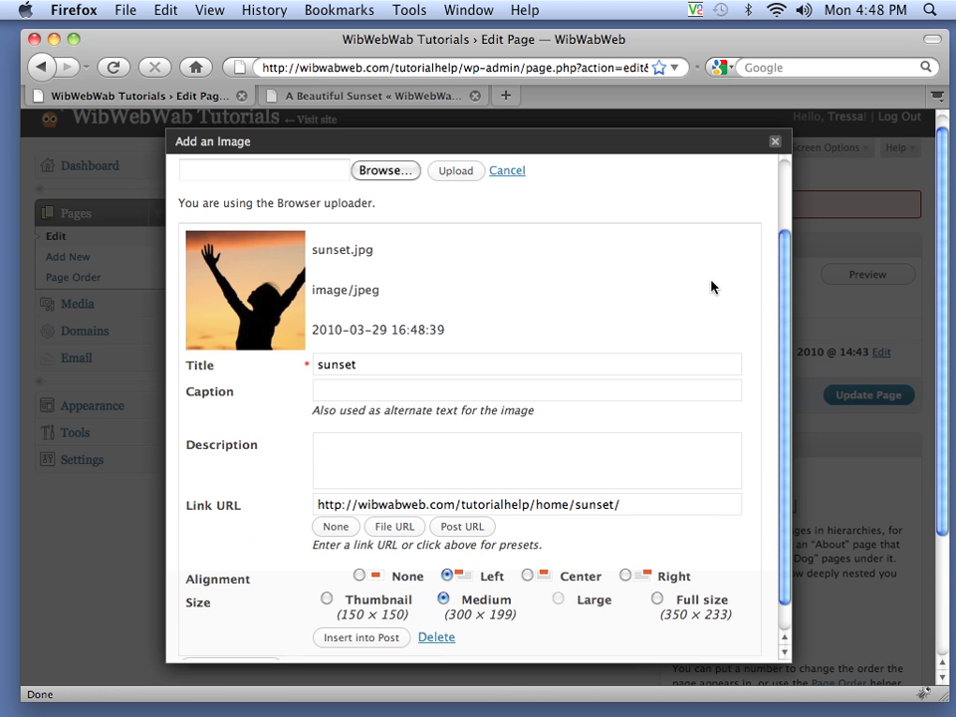
{"action": "scroll", "coordinate": [711, 287], "scroll_direction": "down", "scroll_amount": 3}
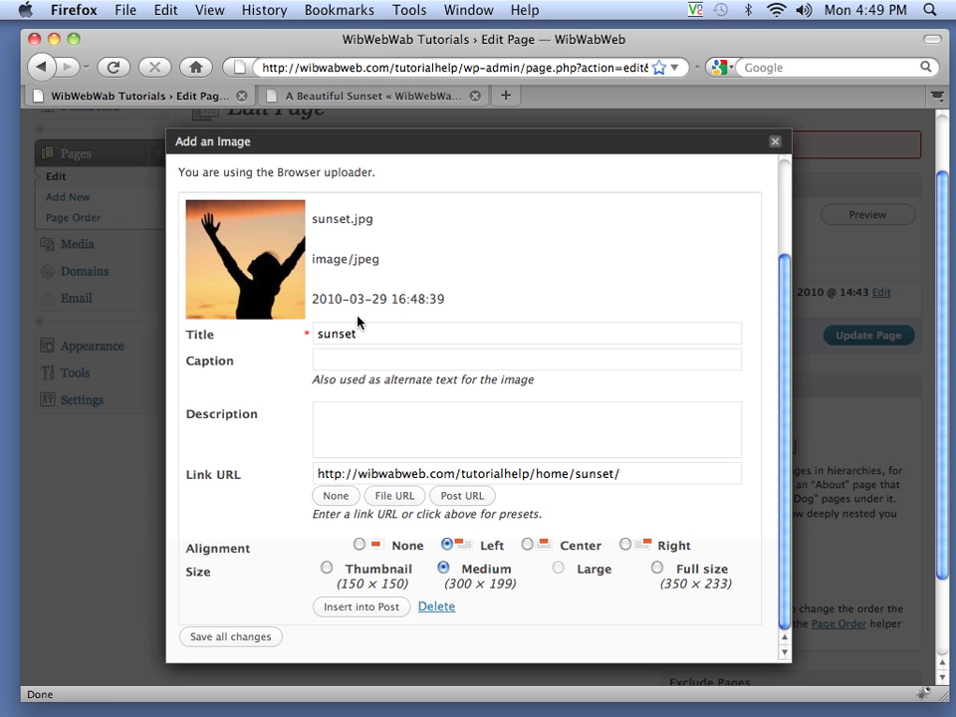
{"action": "left_click_drag", "start_coordinate": [360, 334], "coordinate": [323, 334]}
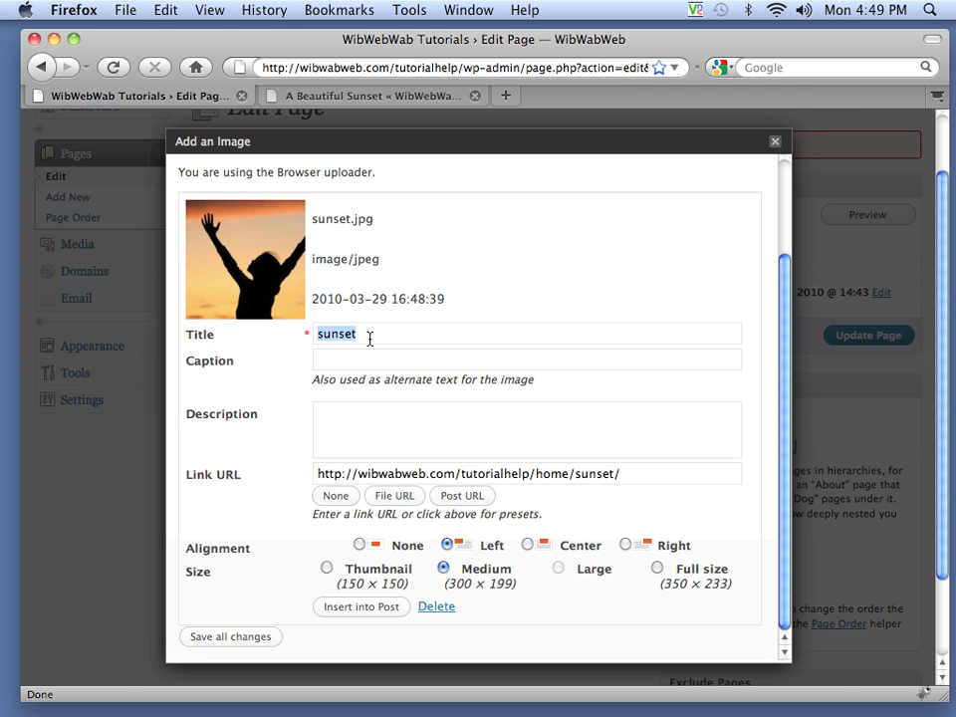
{"action": "type", "text": "A Beautiful"}
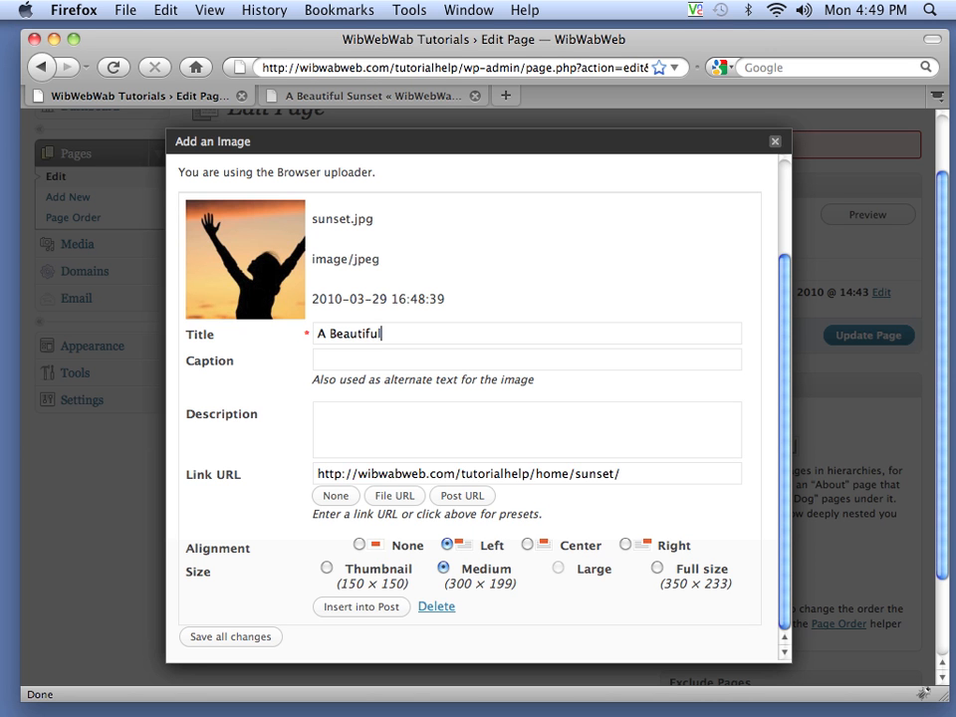
{"action": "type", "text": " Sunset"}
{"action": "type", "text": "en"}
{"action": "type", "text": "joyi"}
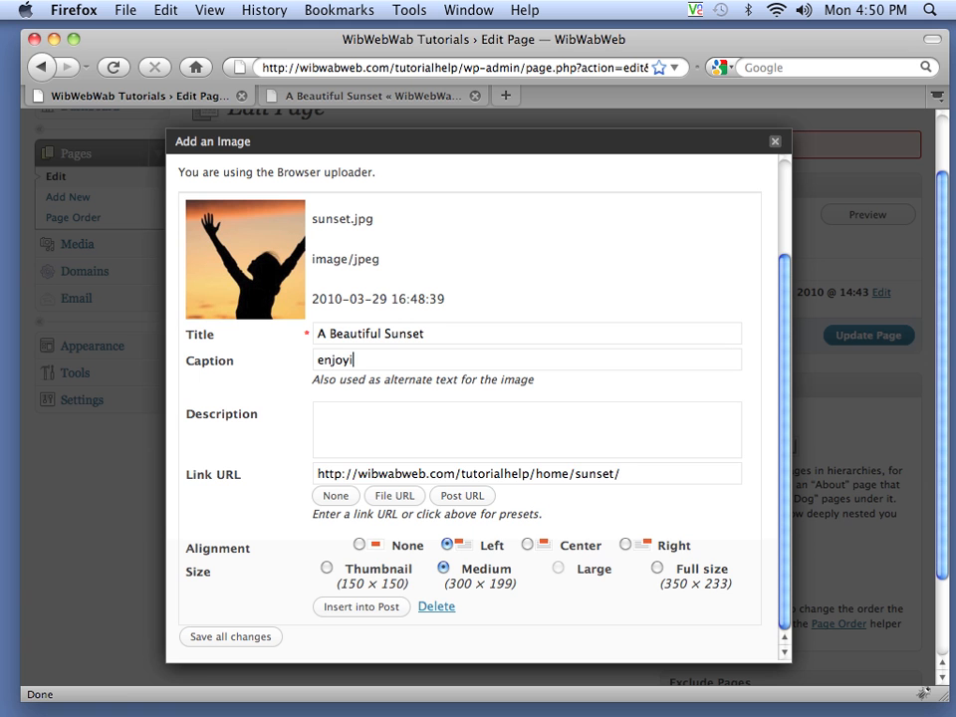
{"action": "type", "text": "ng the day"}
Step: Enter "I had so much fun at the beach." as the image's description
{"action": "scroll", "coordinate": [339, 419], "scroll_direction": "down", "scroll_amount": 2}
{"action": "left_click", "coordinate": [334, 419]}
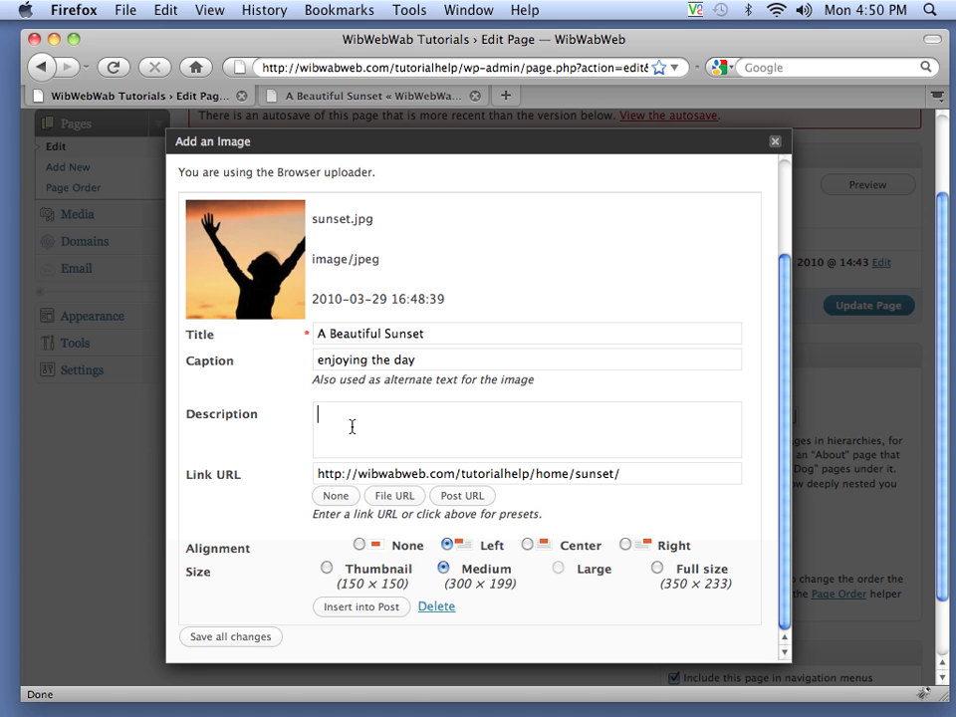
{"action": "type", "text": "th"}
{"action": "key", "text": "BackSpace"}
{"action": "key", "text": "BackSpace"}
{"action": "type", "text": "i ha"}
{"action": "type", "text": "o much fun at"}
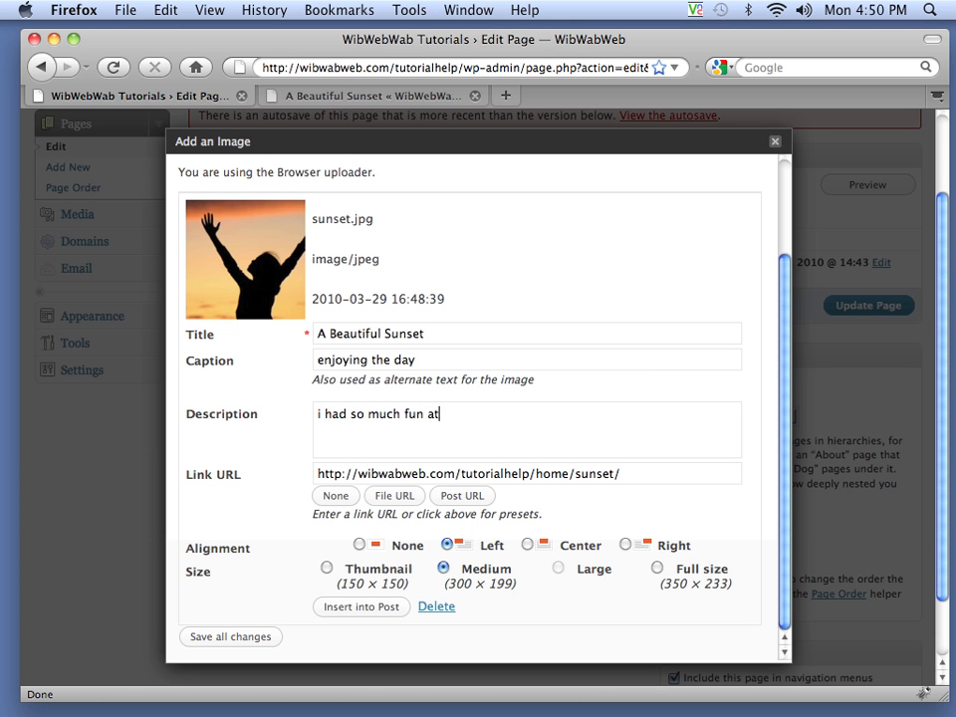
{"action": "type", "text": " the beach twa"}
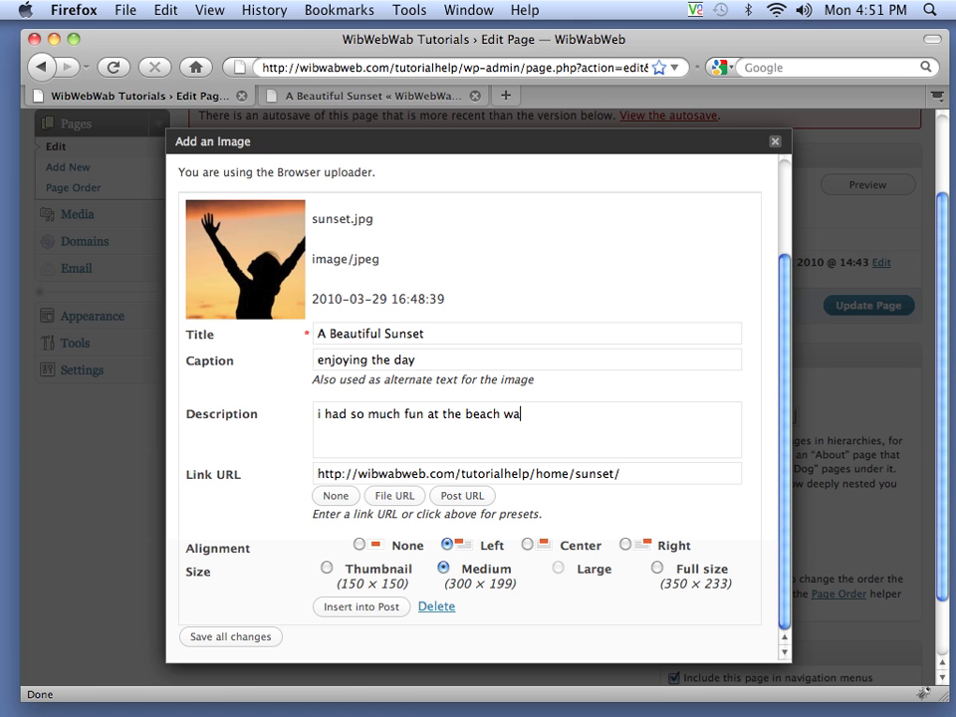
{"action": "key", "text": "BackSpace"}
{"action": "key", "text": "BackSpace"}
{"action": "type", "text": "I"}
Step: Try the None and File URL presets for the image's link, and set it back to the Post URL
{"action": "left_click", "coordinate": [334, 497]}
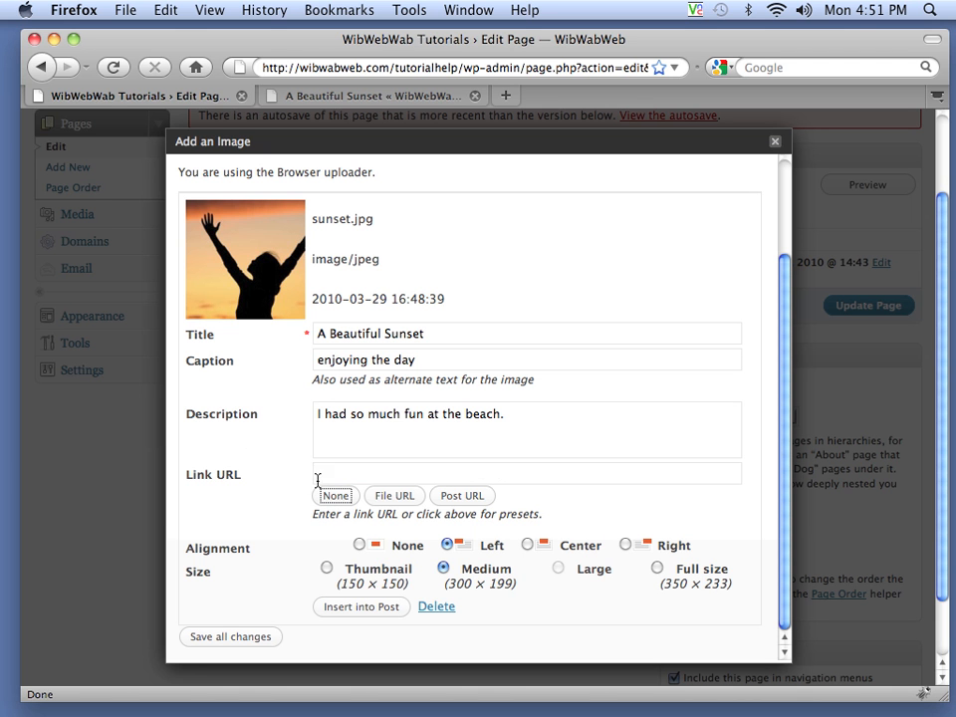
{"action": "left_click", "coordinate": [389, 504]}
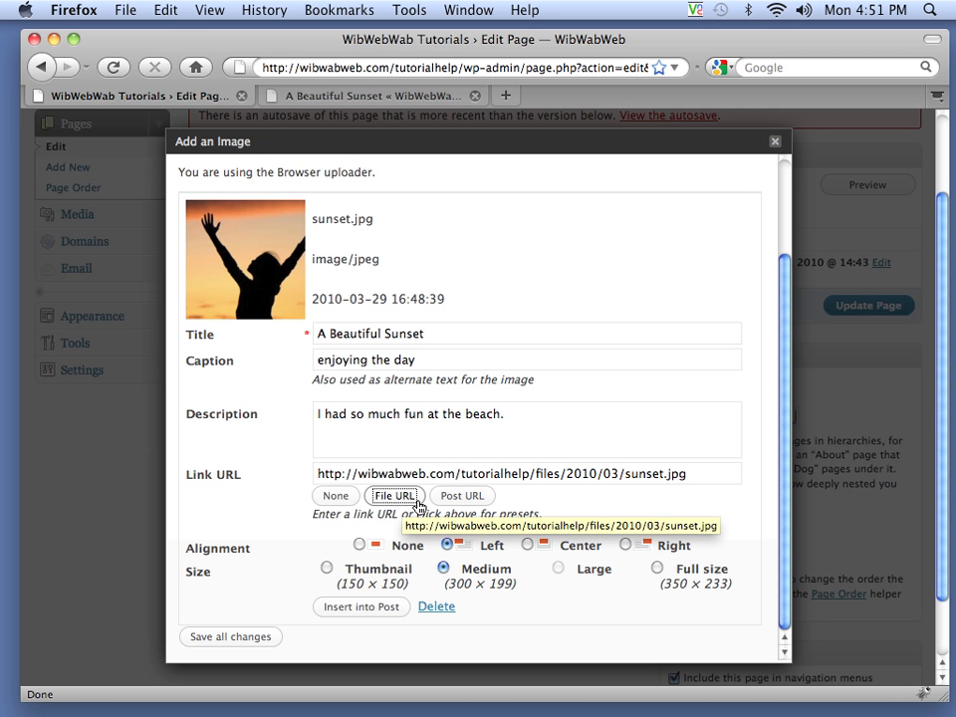
{"action": "left_click", "coordinate": [476, 496]}
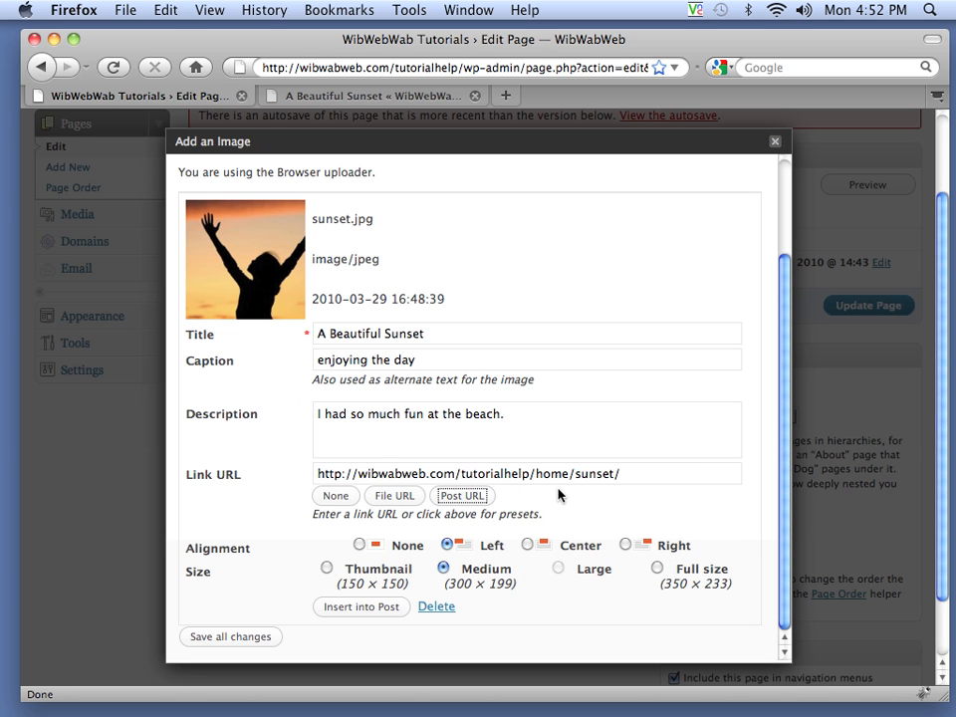
Step: Insert the image into the page with Left alignment at Medium size (300 × 199)
{"action": "scroll", "coordinate": [558, 494], "scroll_direction": "down", "scroll_amount": 1}
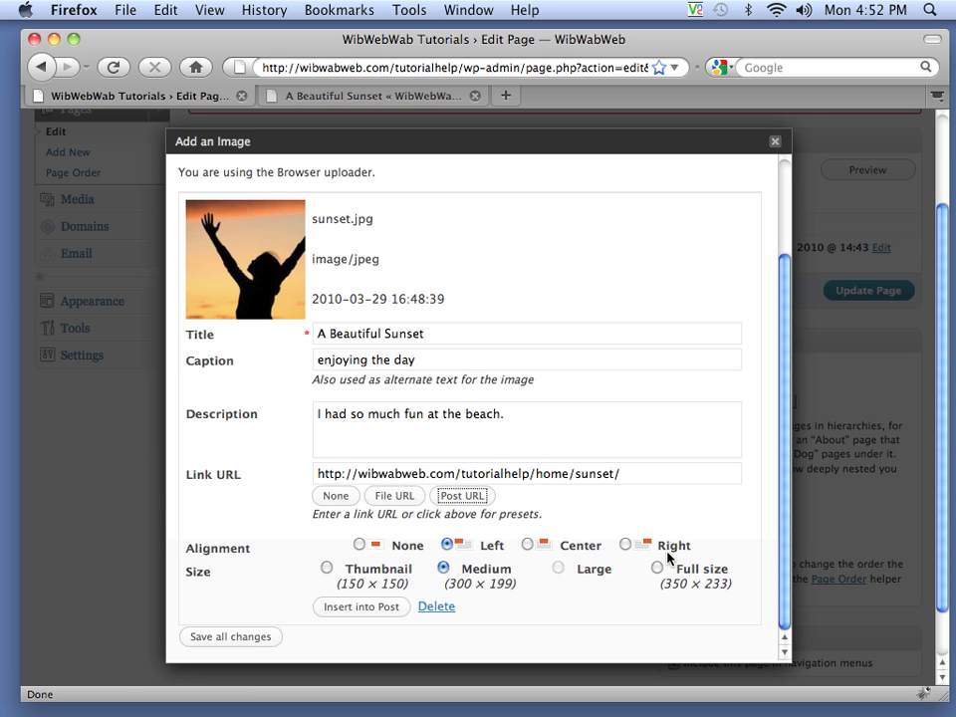
{"action": "left_click", "coordinate": [447, 546]}
{"action": "left_click", "coordinate": [326, 569]}
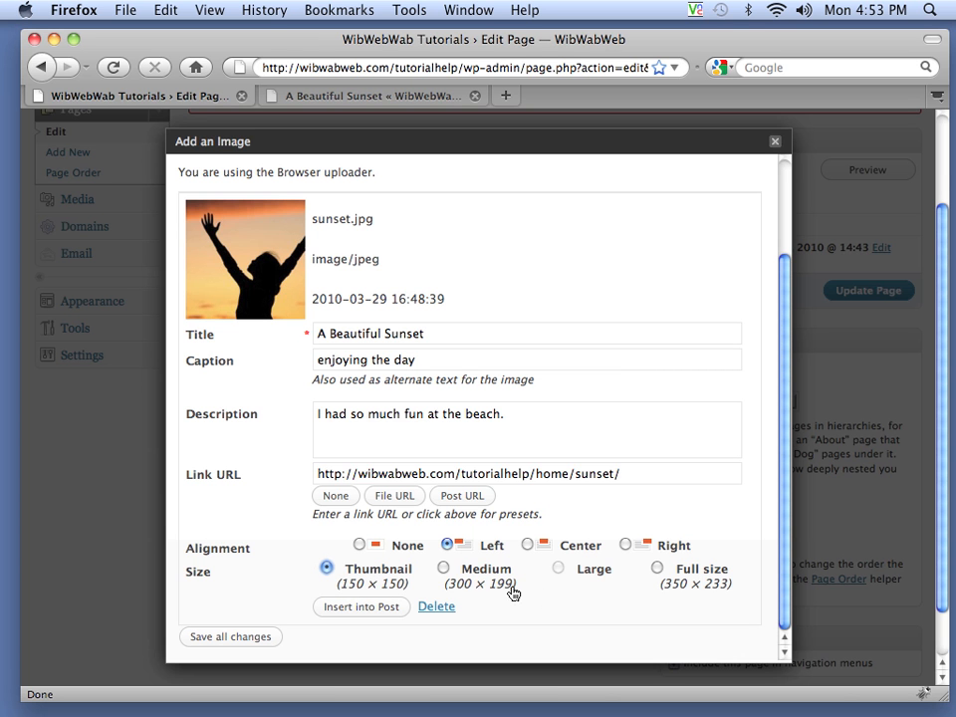
{"action": "left_click", "coordinate": [444, 569]}
{"action": "left_click", "coordinate": [359, 607]}
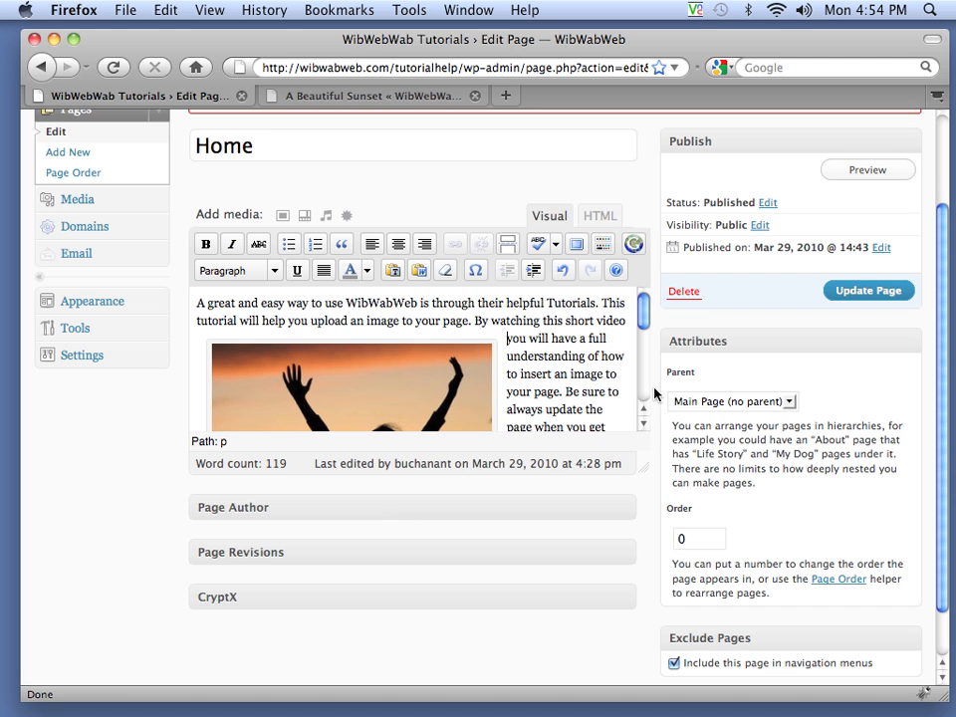
Step: Check the inserted image and its caption in the editor and in a preview of the Home page
{"action": "scroll", "coordinate": [645, 398], "scroll_direction": "down", "scroll_amount": 5}
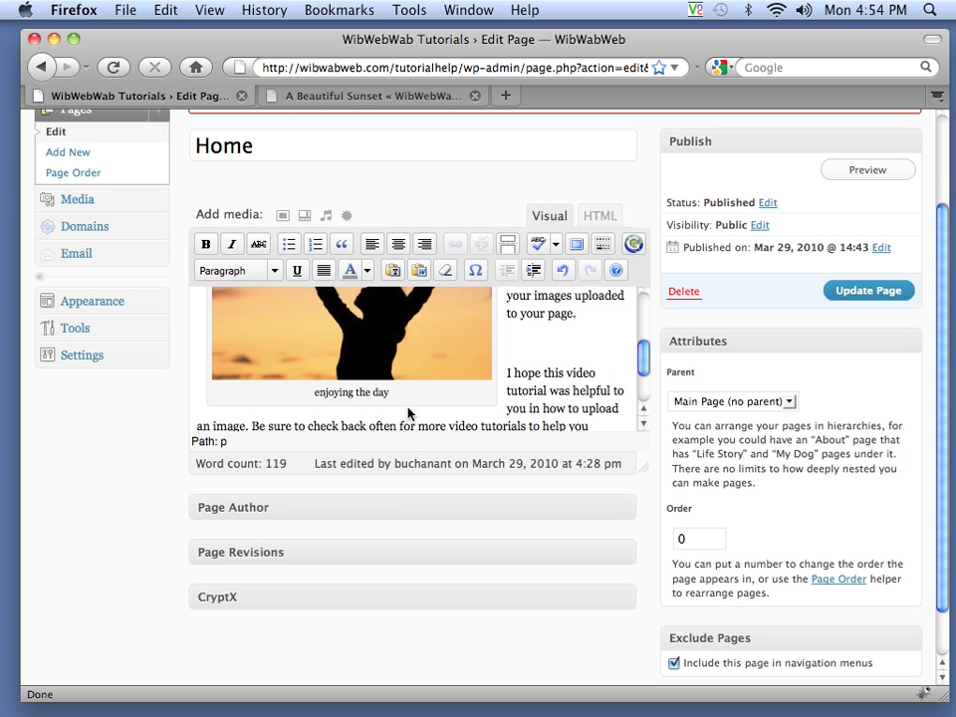
{"action": "scroll", "coordinate": [428, 414], "scroll_direction": "down", "scroll_amount": 3}
{"action": "scroll", "coordinate": [472, 423], "scroll_direction": "up", "scroll_amount": 5}
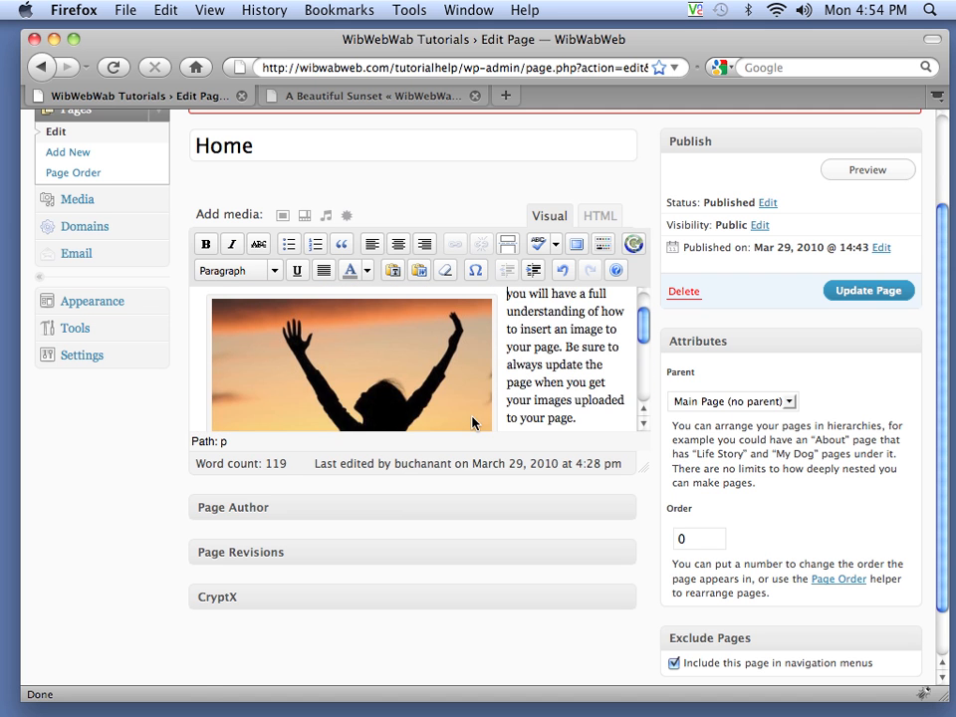
{"action": "left_click", "coordinate": [864, 177]}
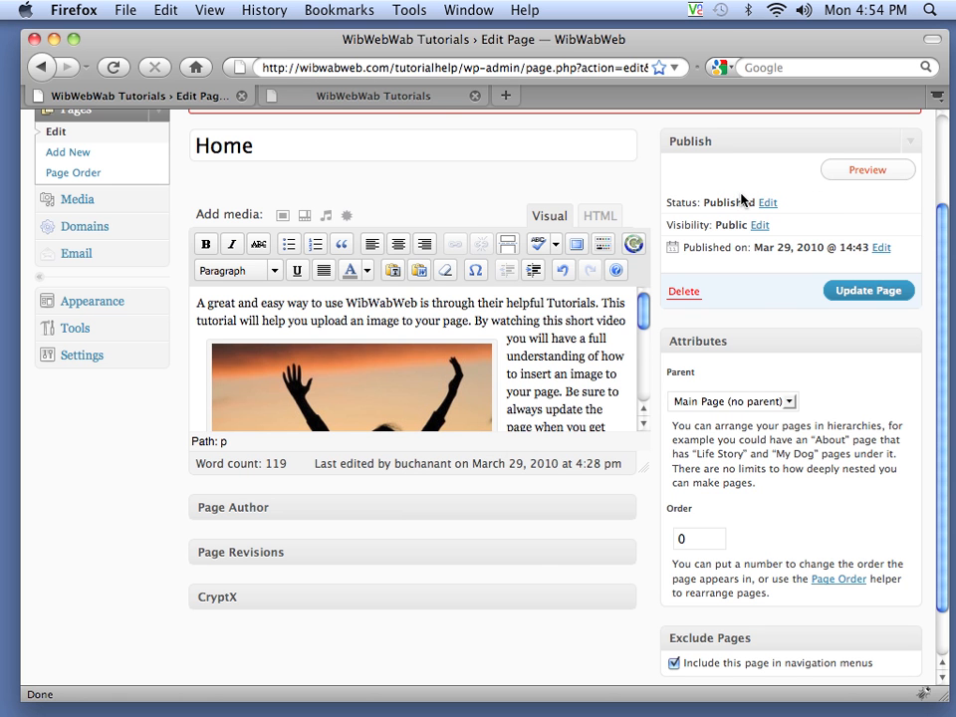
{"action": "left_click", "coordinate": [391, 102]}
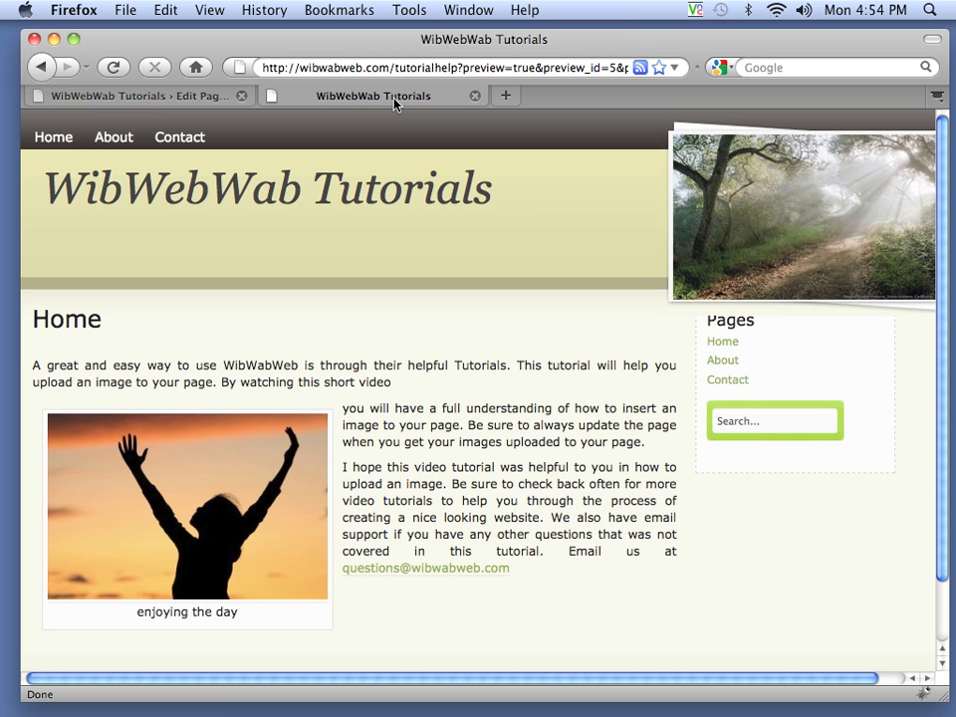
{"action": "scroll", "coordinate": [352, 480], "scroll_direction": "down", "scroll_amount": 3}
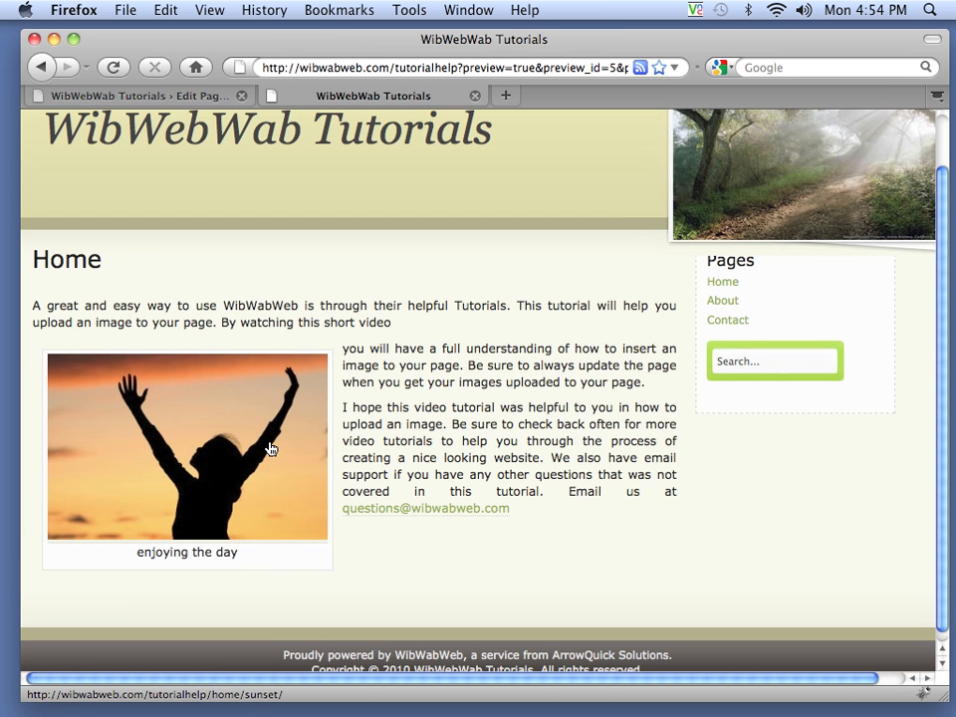
Step: Follow the image's link in the preview and check the title and description on its page
{"action": "left_click", "coordinate": [213, 451]}
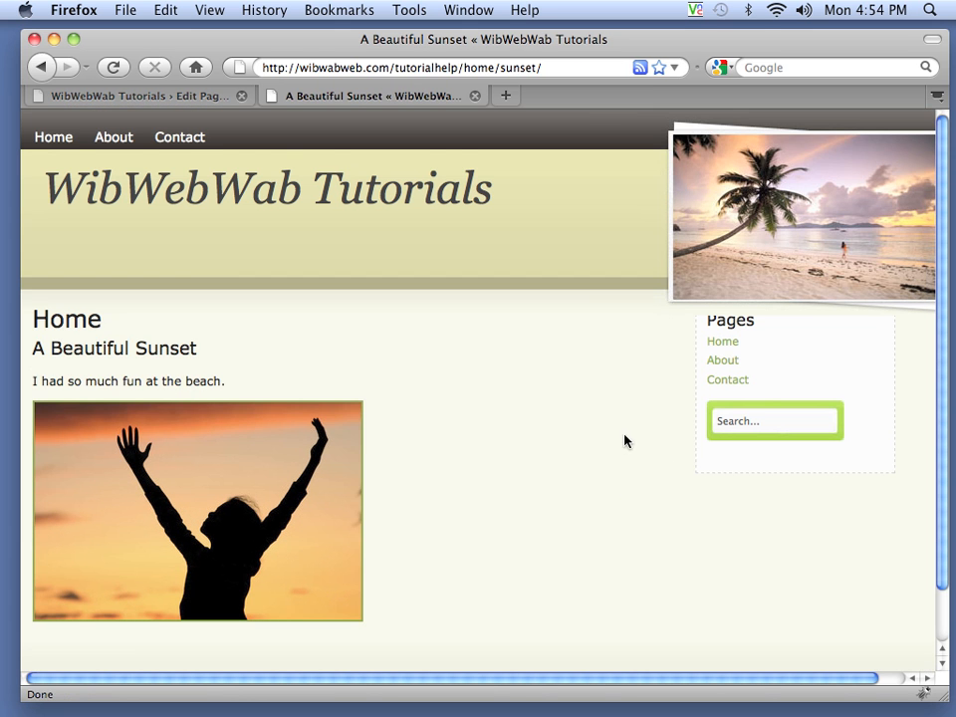
{"action": "scroll", "coordinate": [548, 458], "scroll_direction": "down", "scroll_amount": 1}
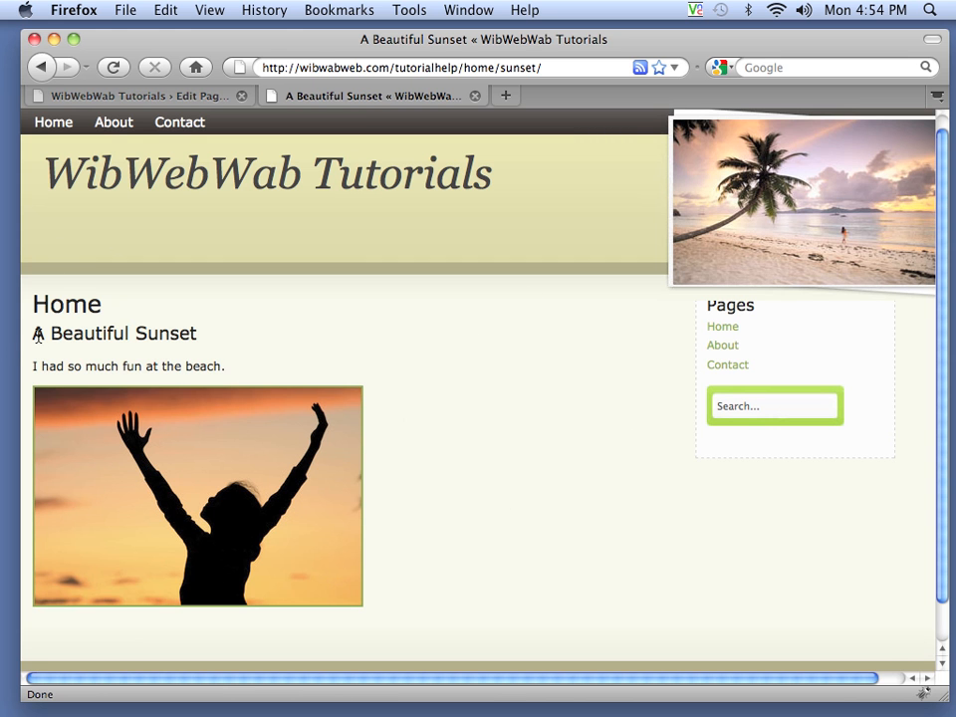
{"action": "left_click_drag", "start_coordinate": [35, 333], "coordinate": [200, 335]}
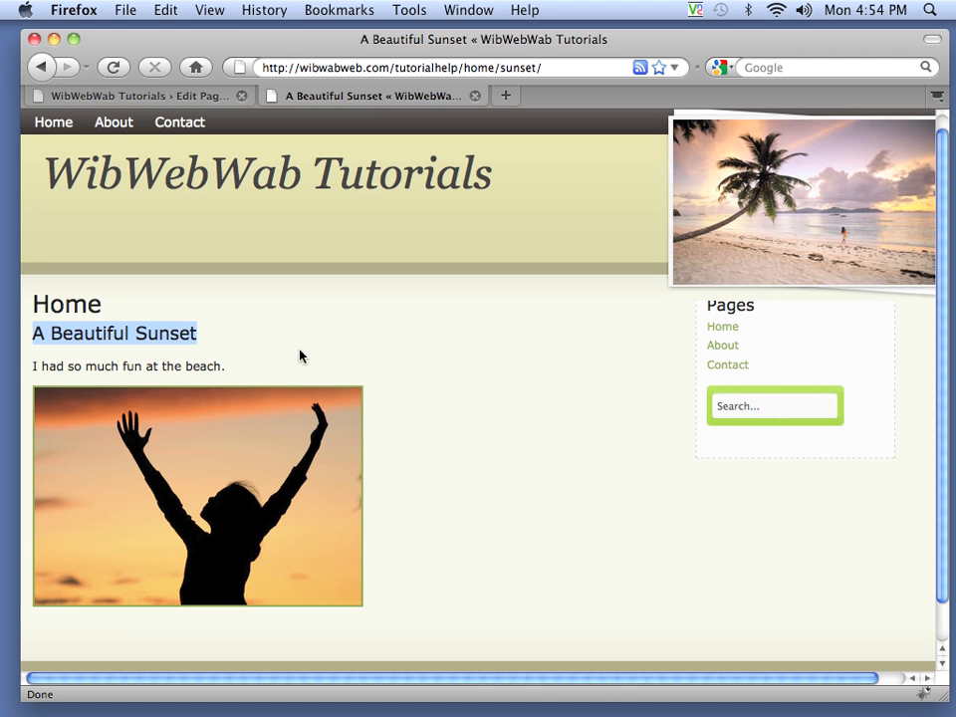
{"action": "left_click", "coordinate": [29, 365]}
{"action": "left_click_drag", "start_coordinate": [30, 366], "coordinate": [237, 376]}
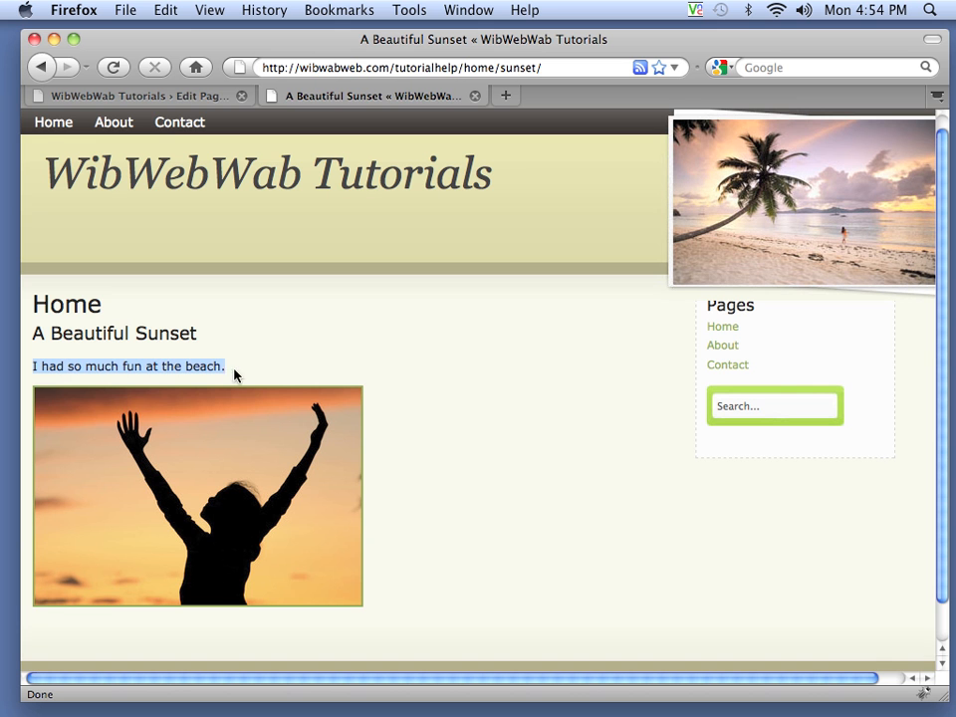
{"action": "scroll", "coordinate": [519, 419], "scroll_direction": "down", "scroll_amount": 2}
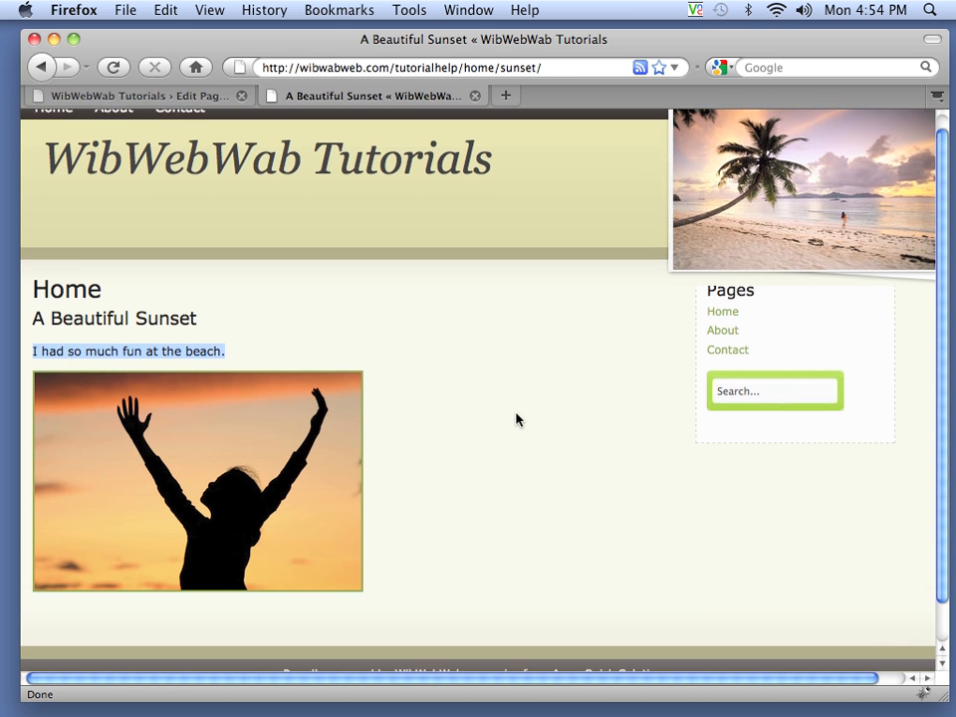
Step: Return to editing the Home page and update it to save the inserted image
{"action": "scroll", "coordinate": [520, 419], "scroll_direction": "up", "scroll_amount": 3}
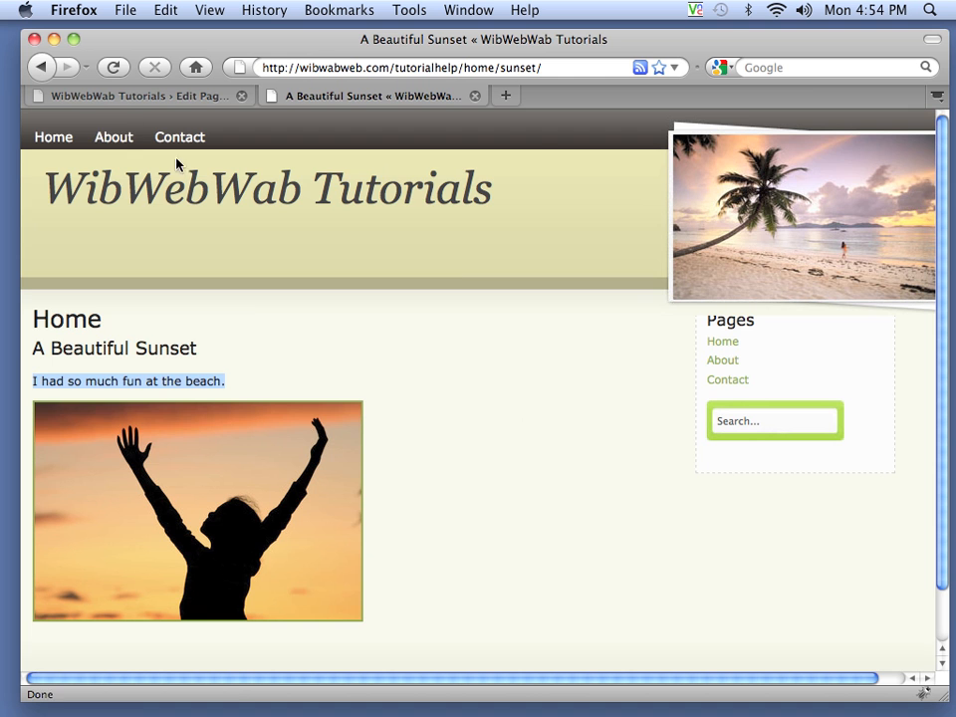
{"action": "left_click", "coordinate": [182, 100]}
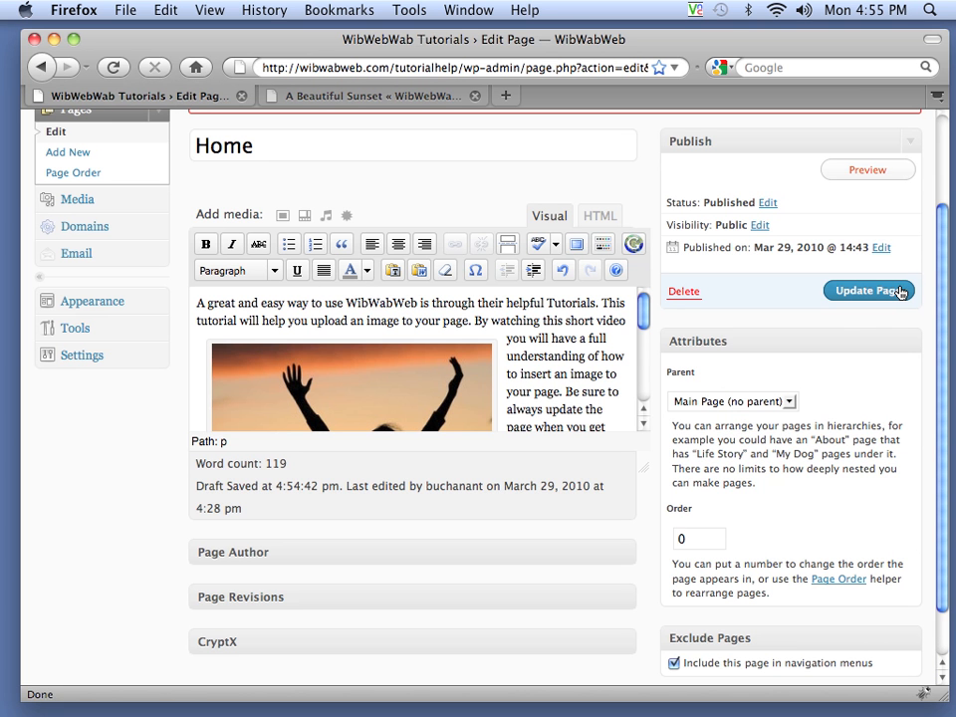
{"action": "left_click", "coordinate": [869, 291]}
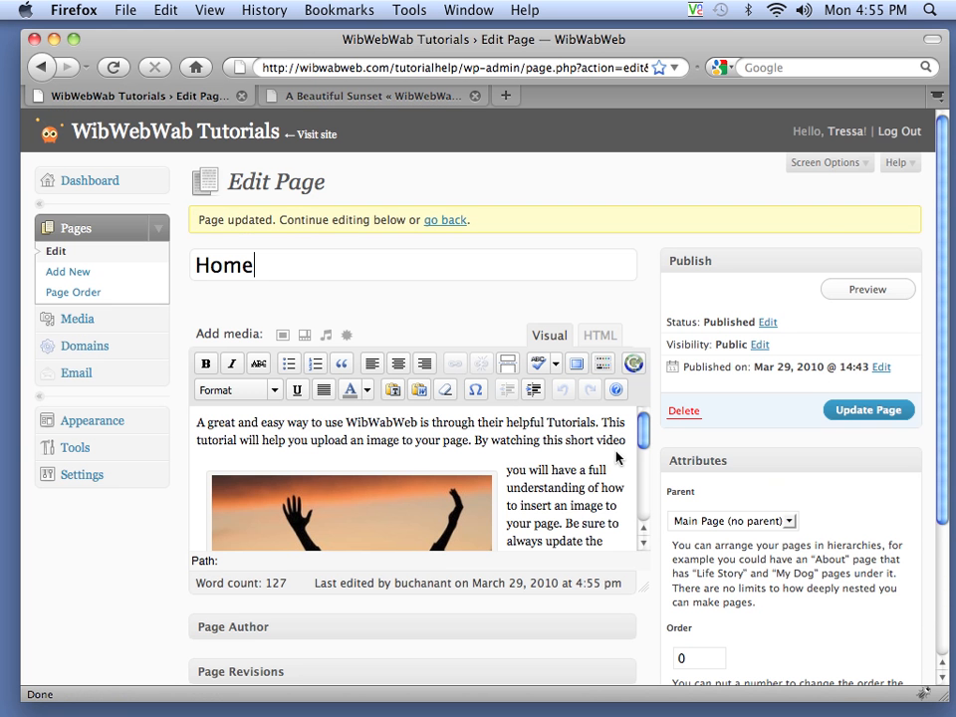
Step: Make the Home page's content editing area slightly taller
{"action": "mouse_move", "coordinate": [645, 428]}
{"action": "left_mouse_down"}
{"action": "mouse_move", "coordinate": [639, 504]}
{"action": "mouse_move", "coordinate": [642, 423]}
{"action": "left_mouse_up"}
{"action": "scroll", "coordinate": [659, 484], "scroll_direction": "down", "scroll_amount": 1}
{"action": "scroll", "coordinate": [660, 484], "scroll_direction": "down", "scroll_amount": 2}
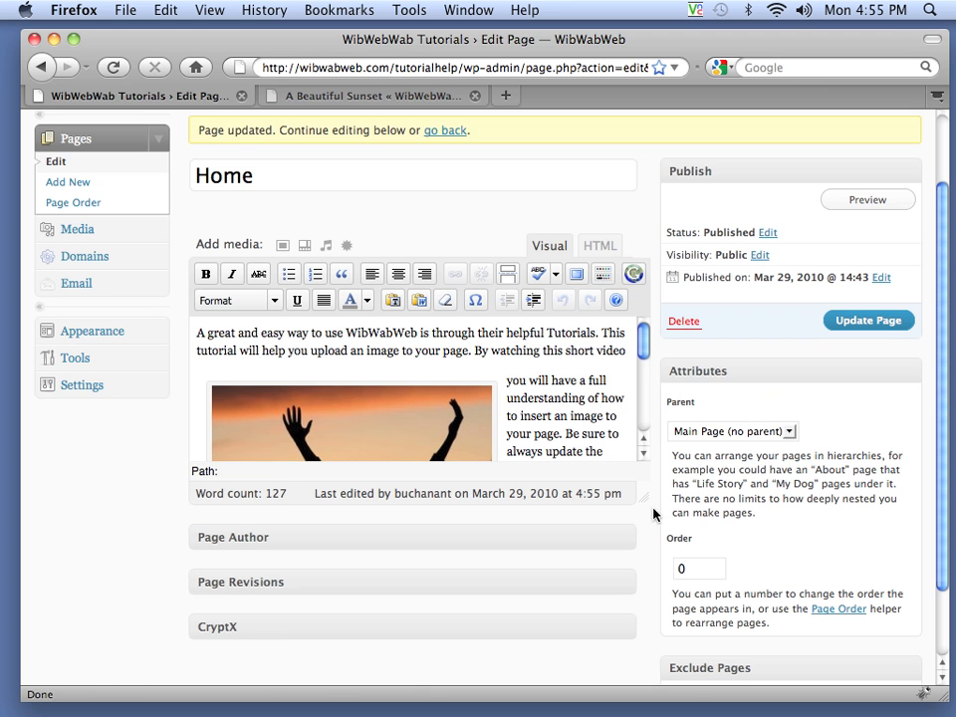
{"action": "left_click_drag", "start_coordinate": [643, 498], "coordinate": [644, 509]}
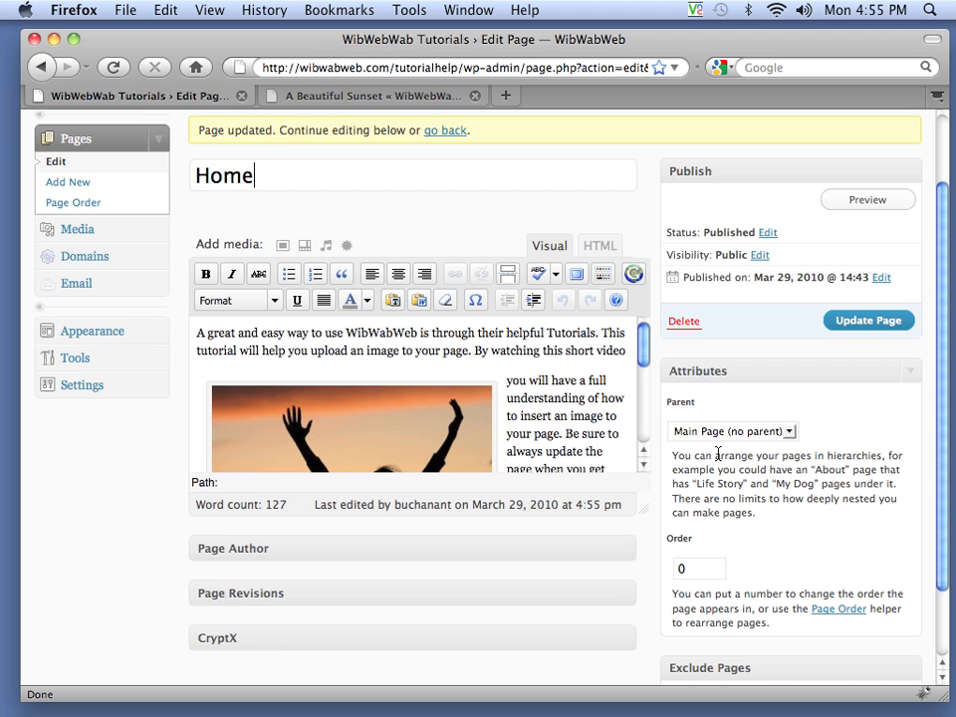